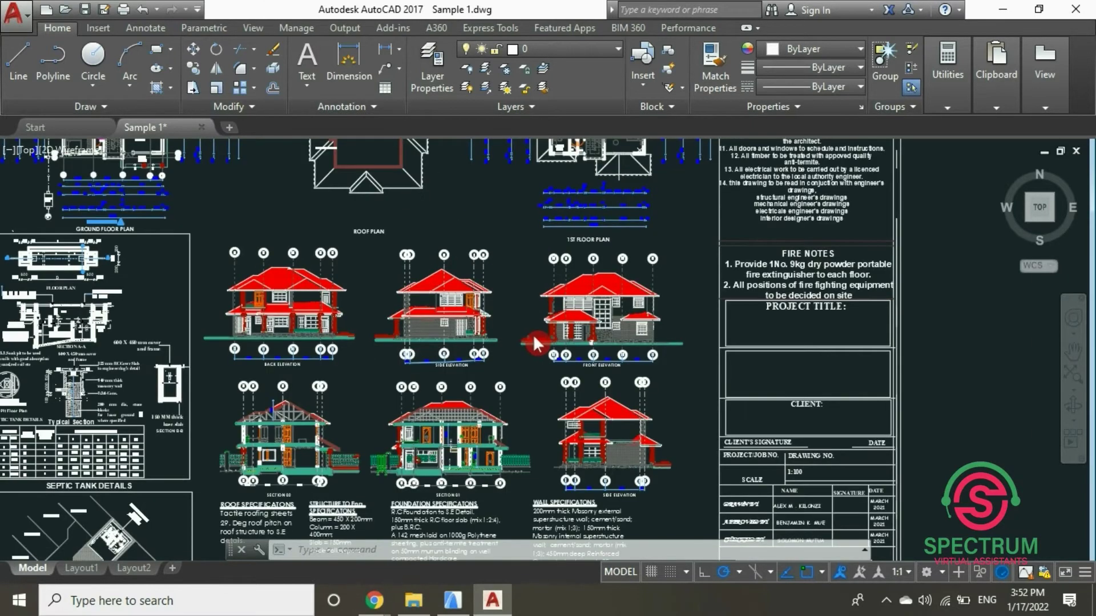
# - Save the drawing as 'Spectrum Virtual assistants Youtube Chanell Sample 1.dwg' in AutoCAD 2013 format
pyautogui.scroll(4, 539, 330)
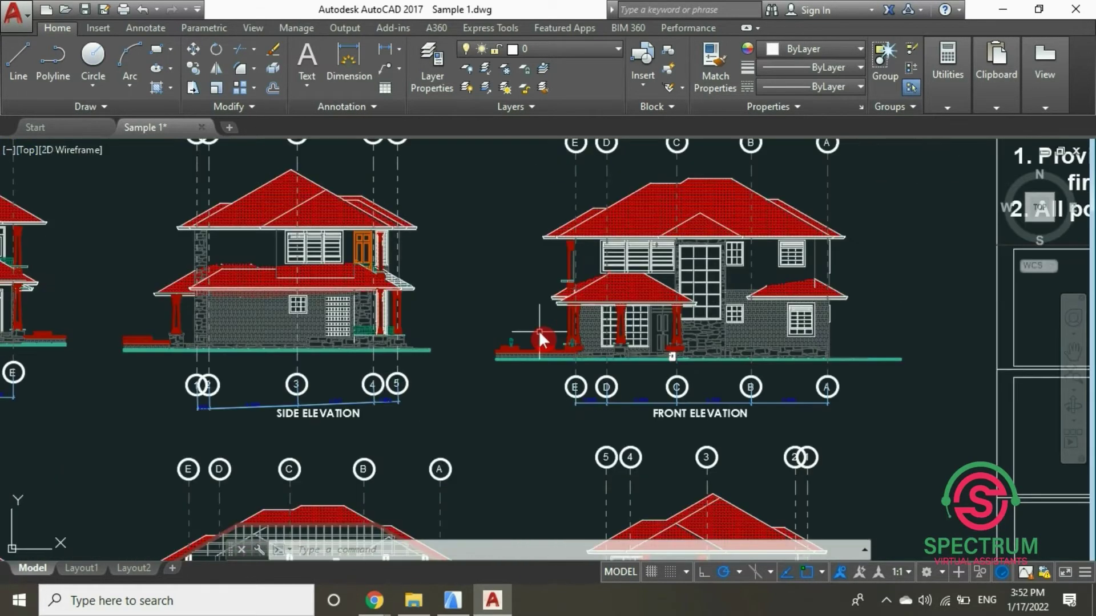
pyautogui.scroll(-3, 539, 330)
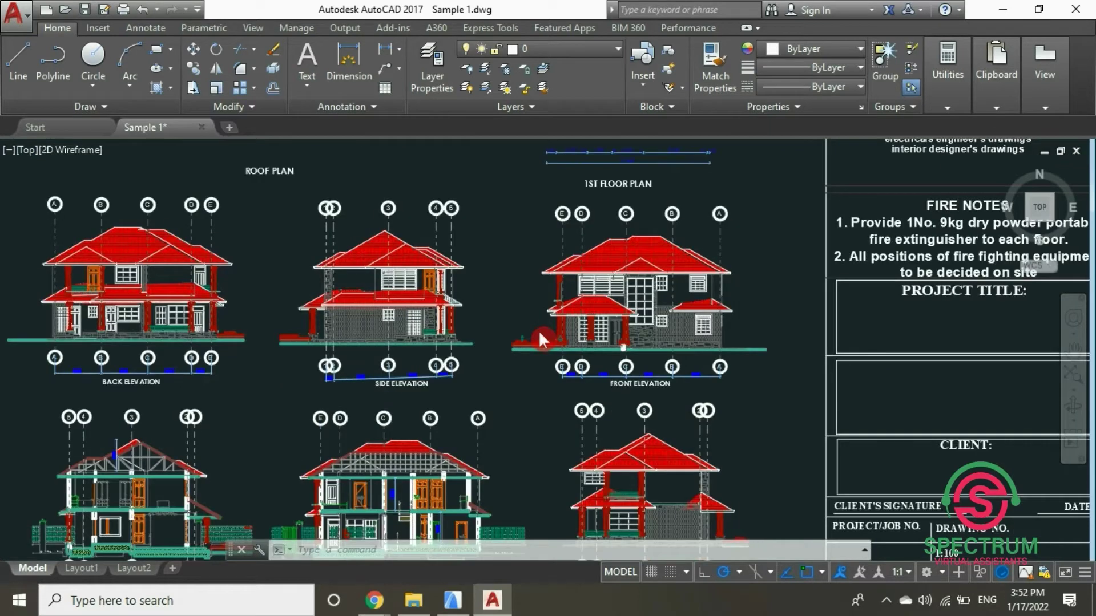
pyautogui.scroll(-5, 539, 330)
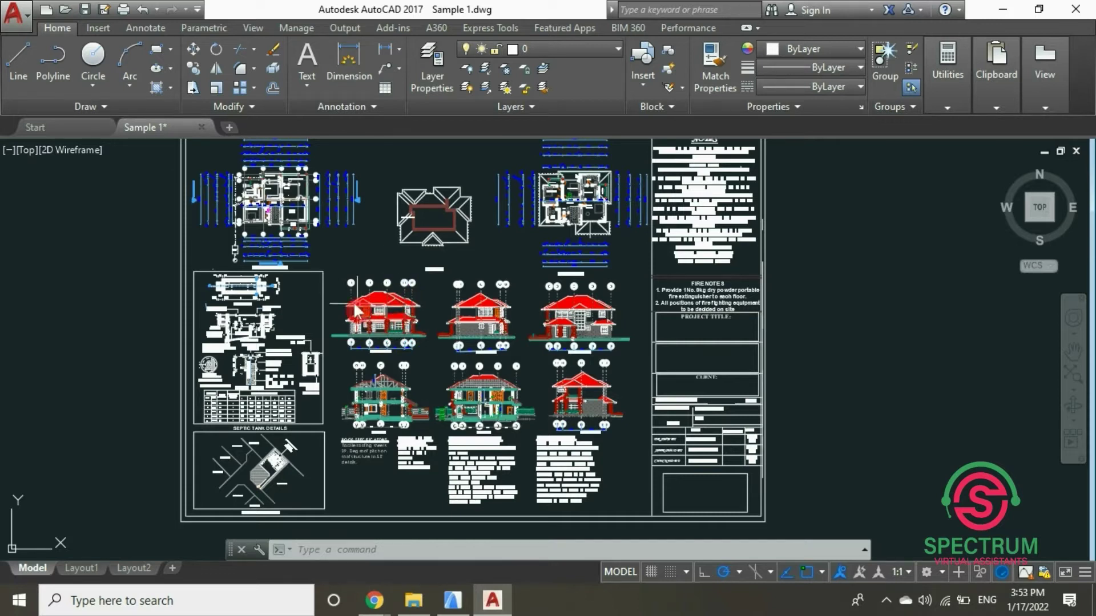
pyautogui.click(12, 19)
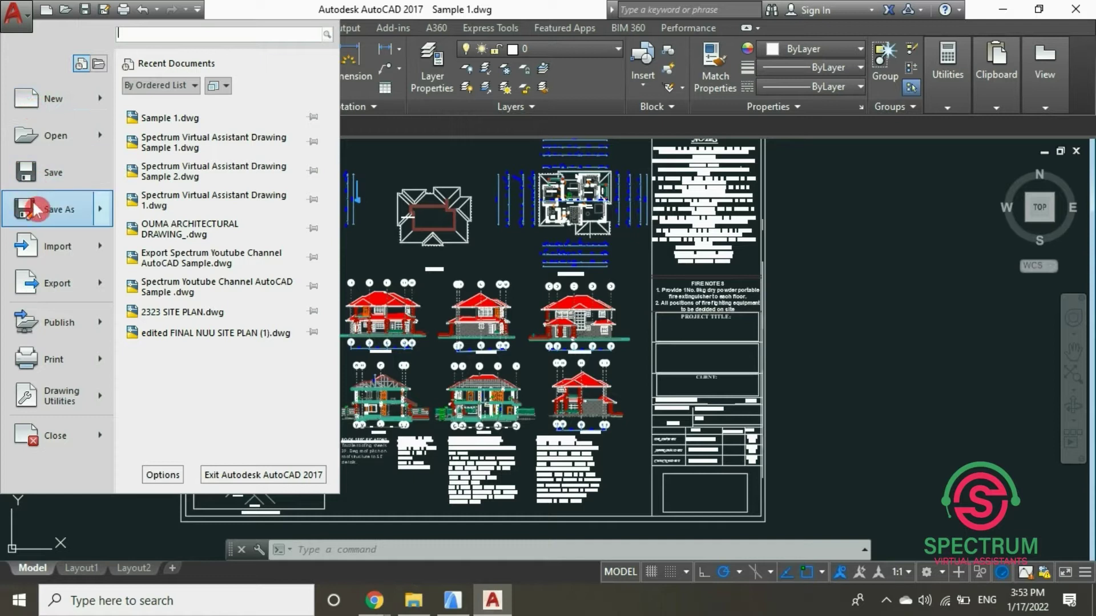
pyautogui.click(50, 210)
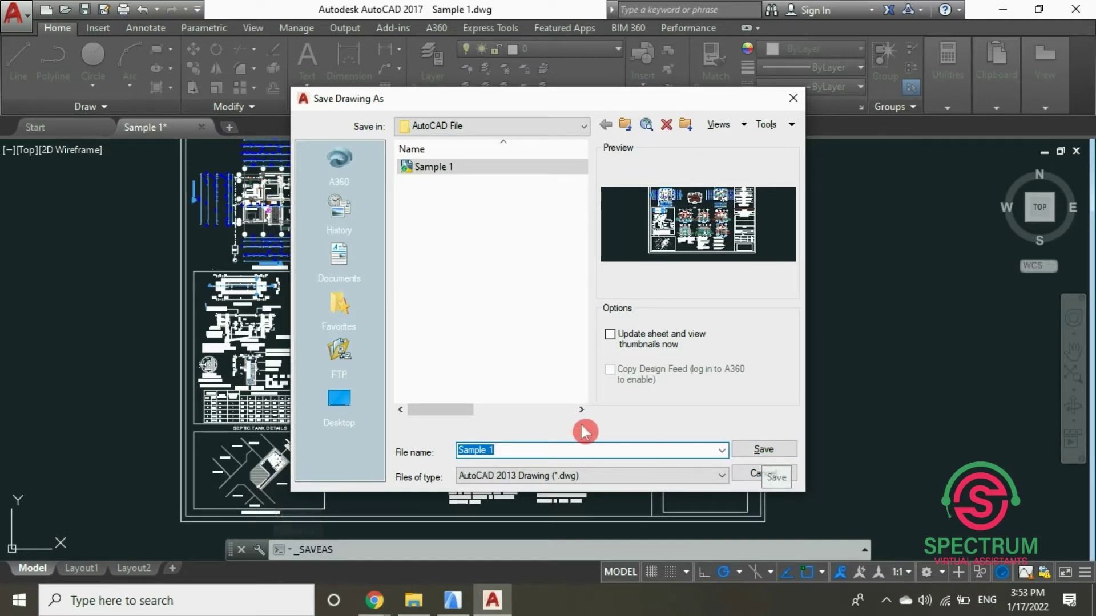
pyautogui.click(503, 449)
pyautogui.moveTo(503, 448); pyautogui.dragTo(418, 452)
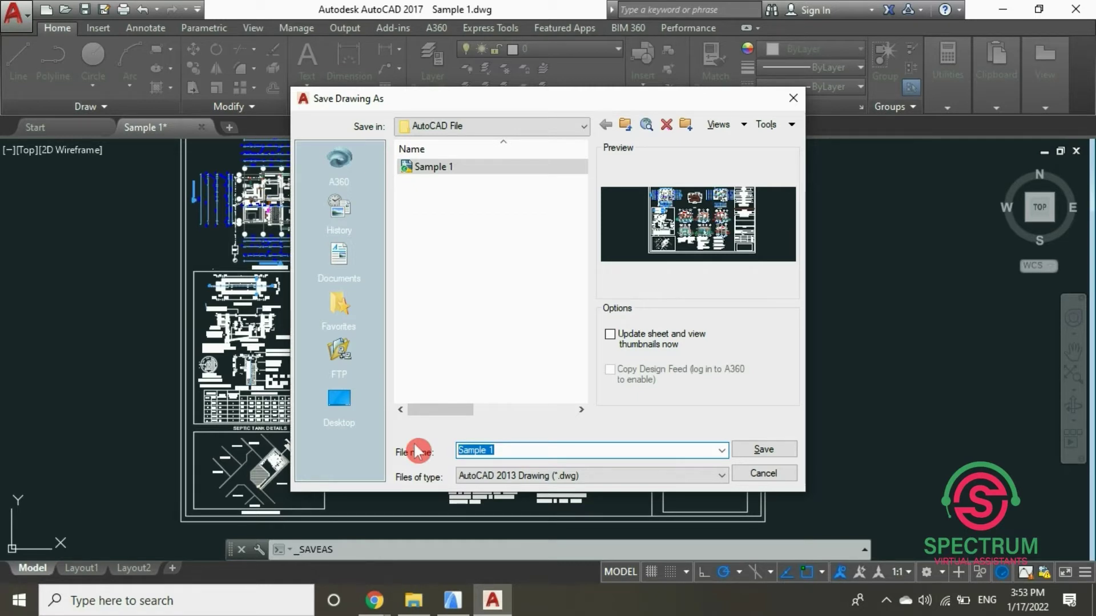
pyautogui.write('Spectrum Virtual')
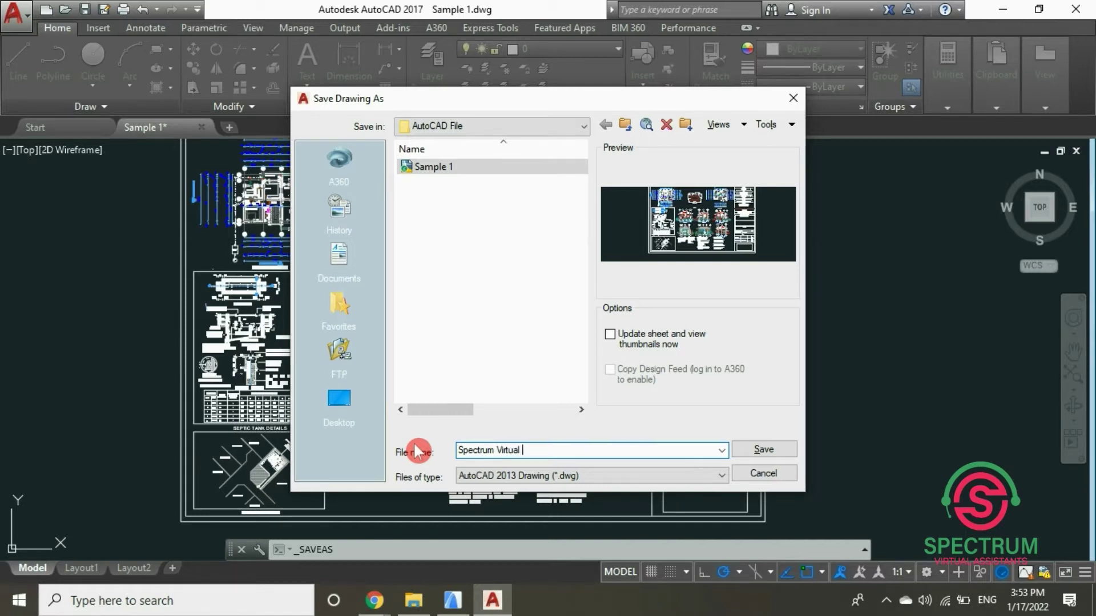
pyautogui.write(' assistants Youtube Ch')
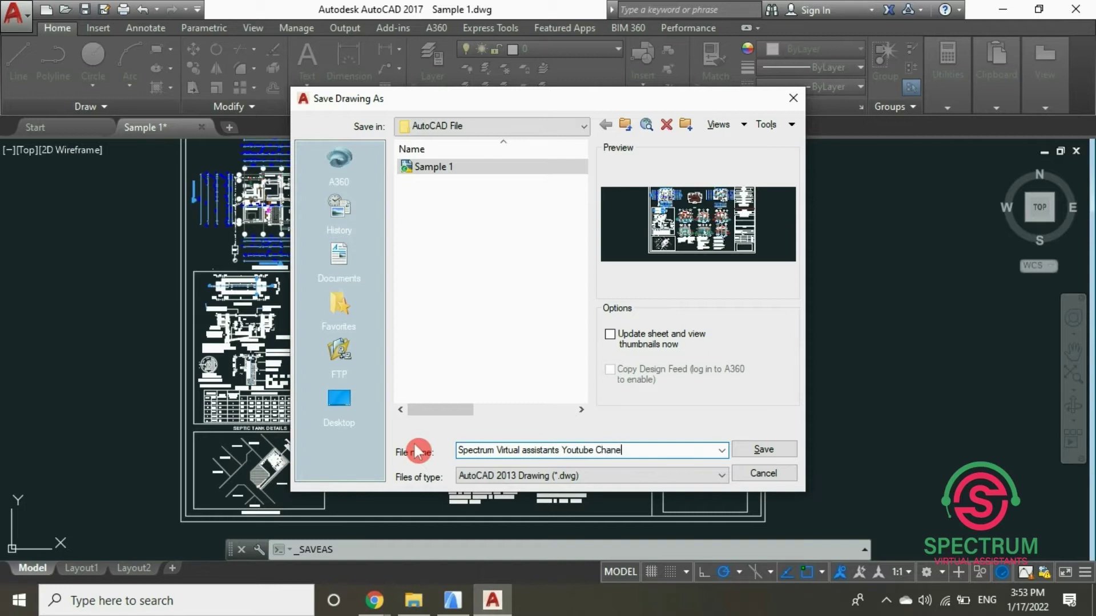
pyautogui.write('anel Sa')
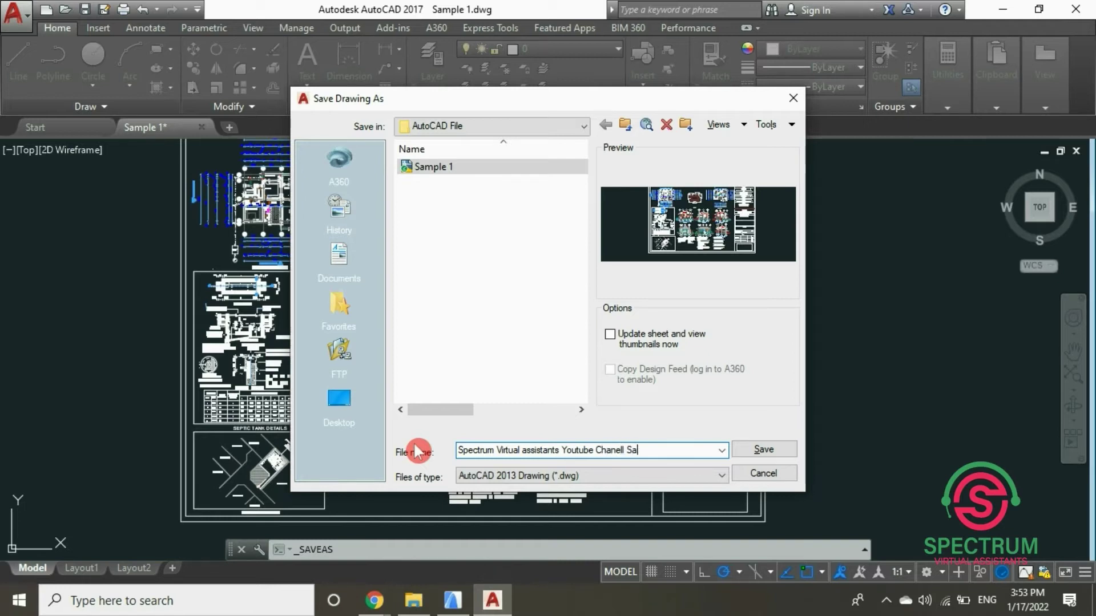
pyautogui.write('mple 1')
pyautogui.click(763, 452)
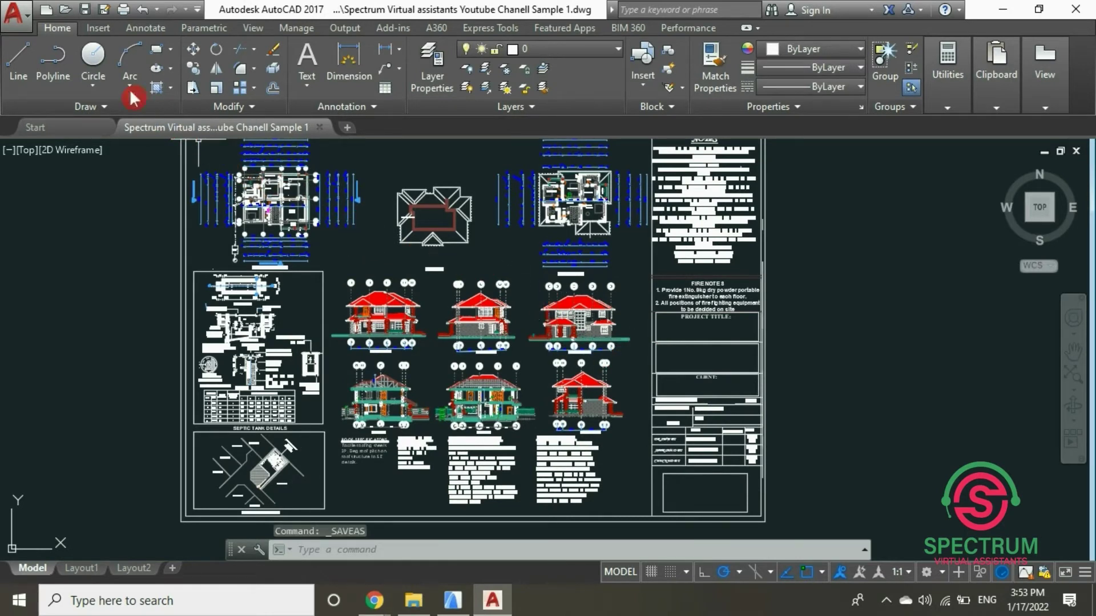
# - Save the renamed drawing again, close it, and exit AutoCAD 2017
pyautogui.click(12, 15)
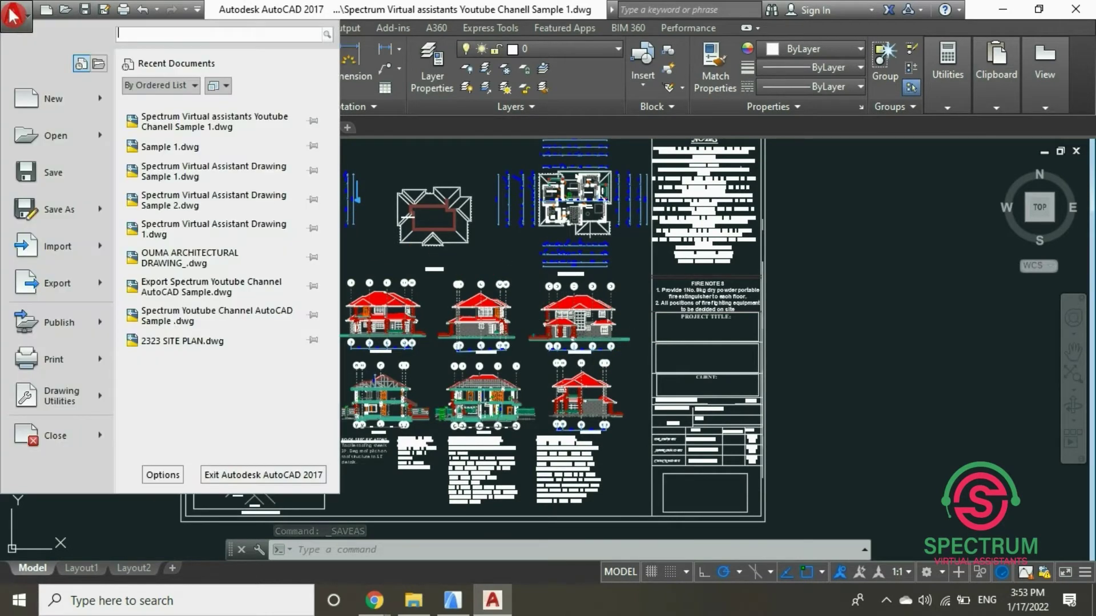
pyautogui.click(44, 171)
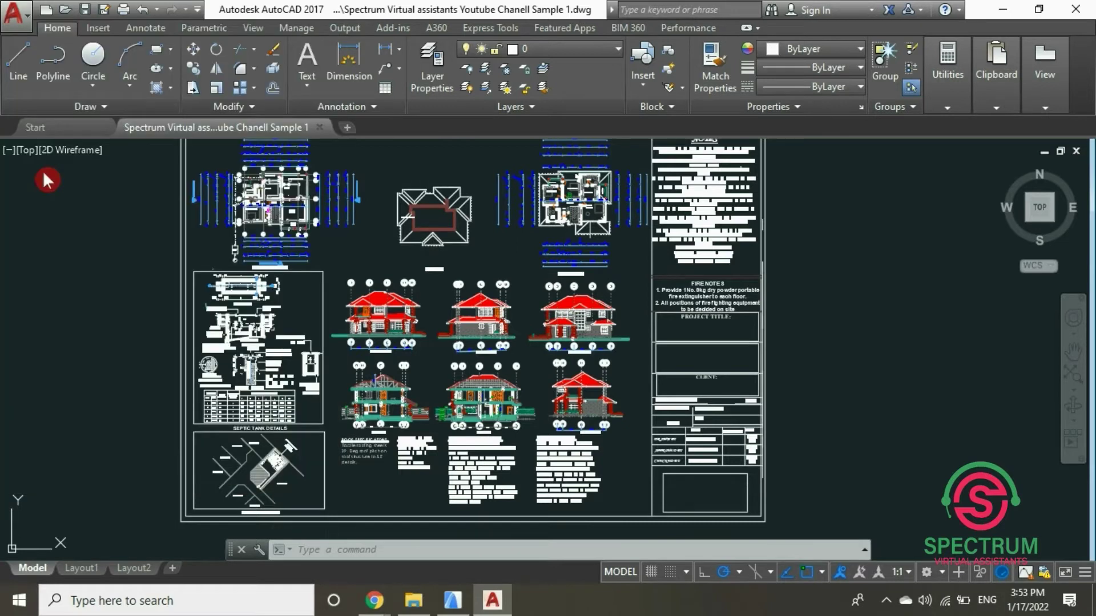
pyautogui.click(13, 14)
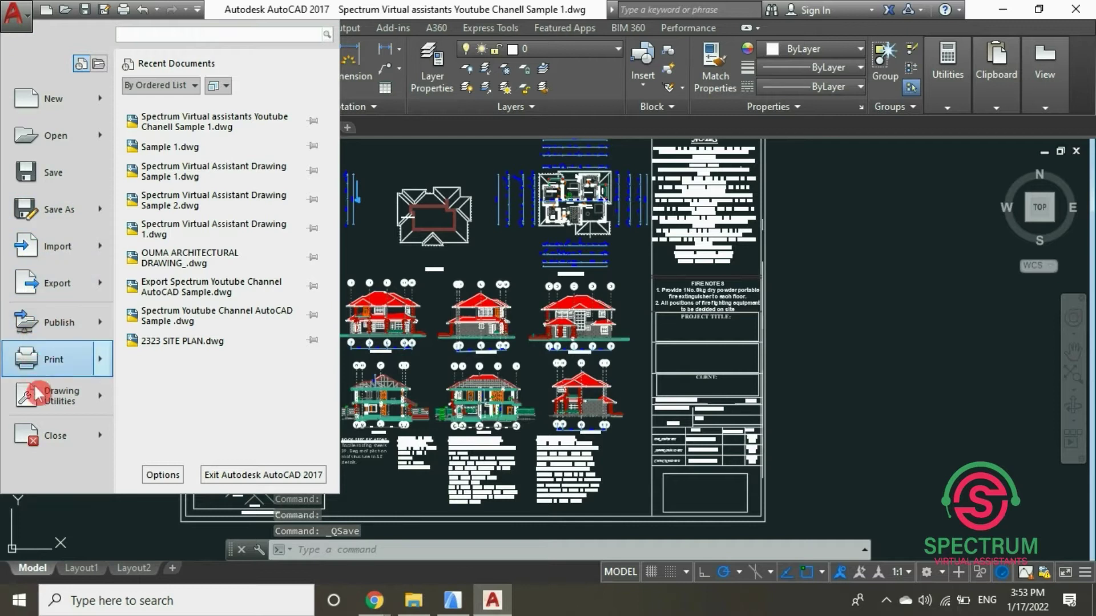
pyautogui.click(44, 441)
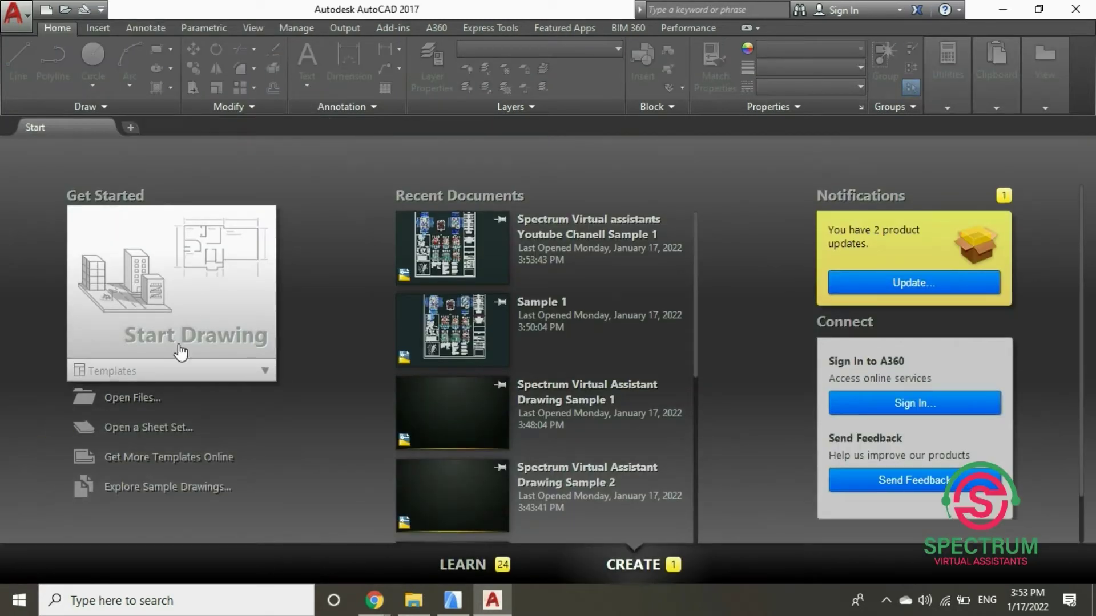
pyautogui.click(1073, 8)
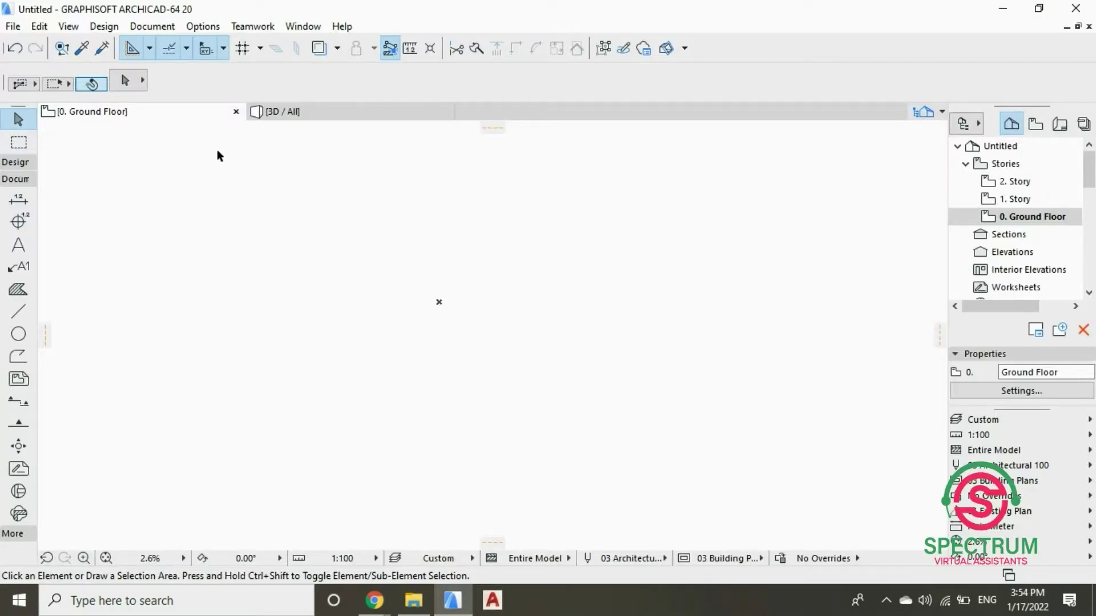
# - Merge the 'Spectrum Virtual assistants Youtube Chanell Sample 1' DWG and open its Merge DXF-DWG options
pyautogui.click(13, 27)
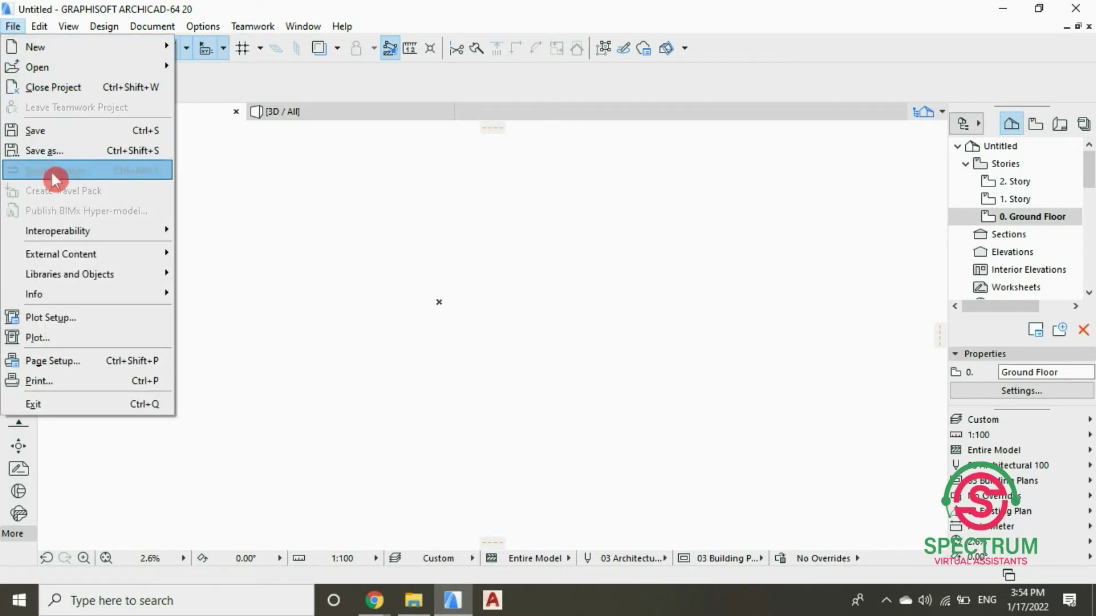
pyautogui.moveTo(87, 231)
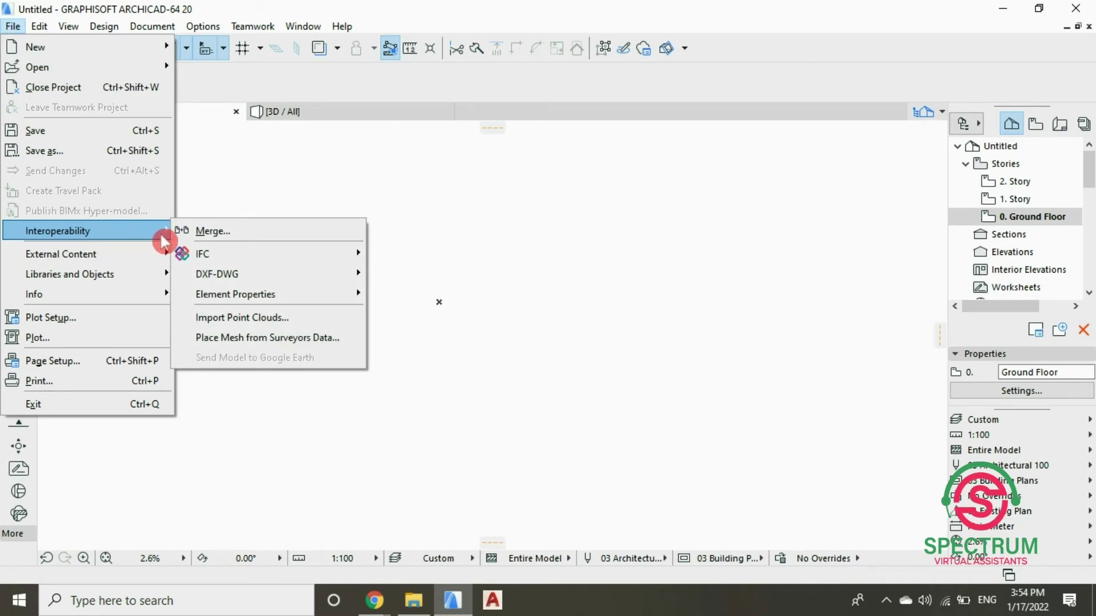
pyautogui.click(222, 230)
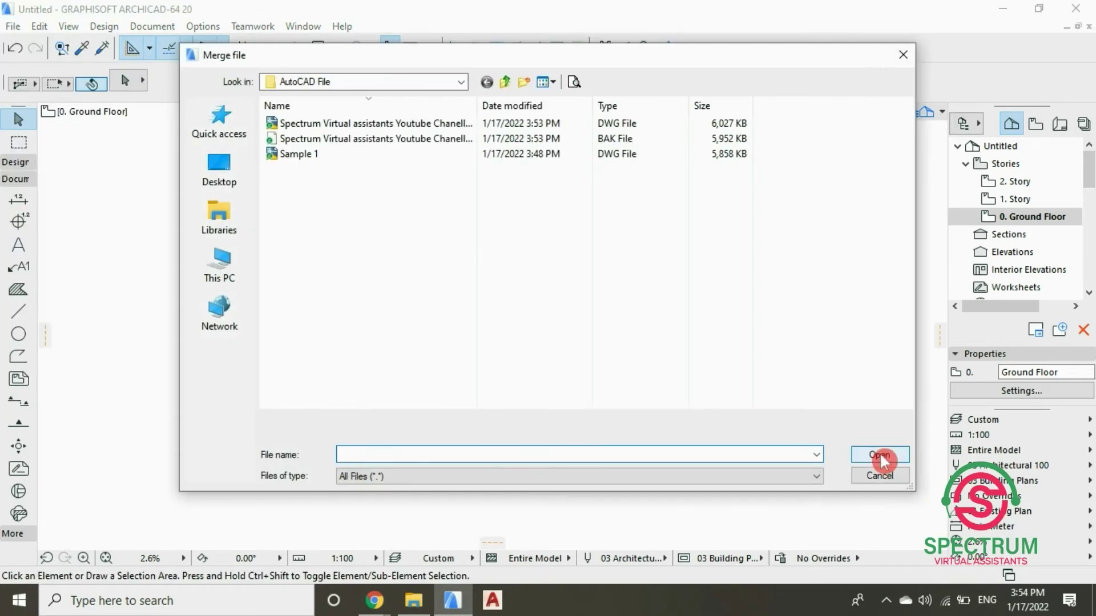
pyautogui.moveTo(477, 106); pyautogui.dragTo(556, 106)
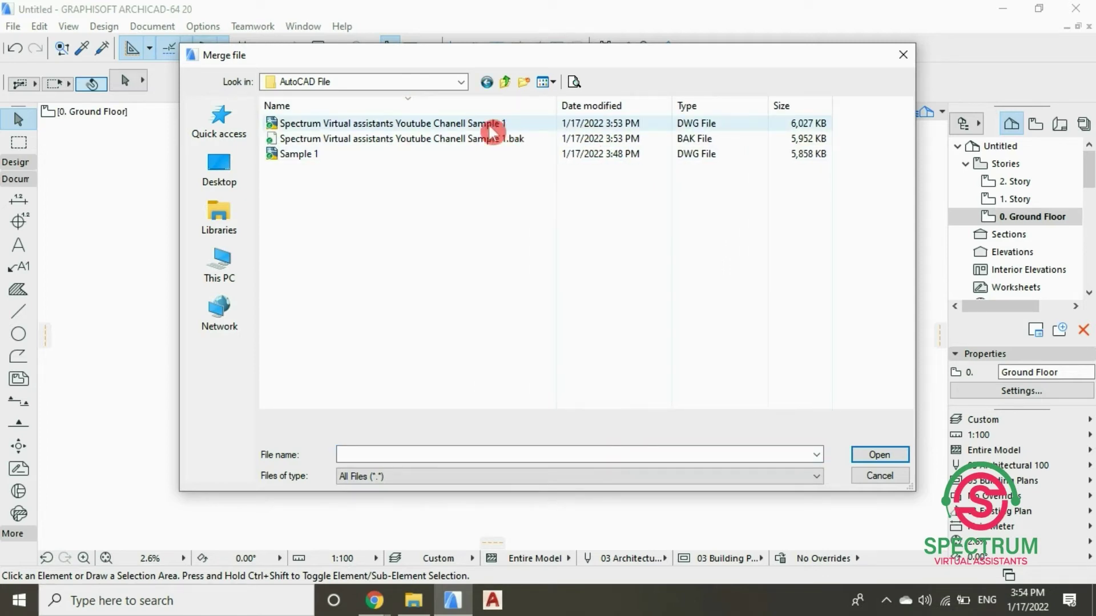
pyautogui.click(468, 122)
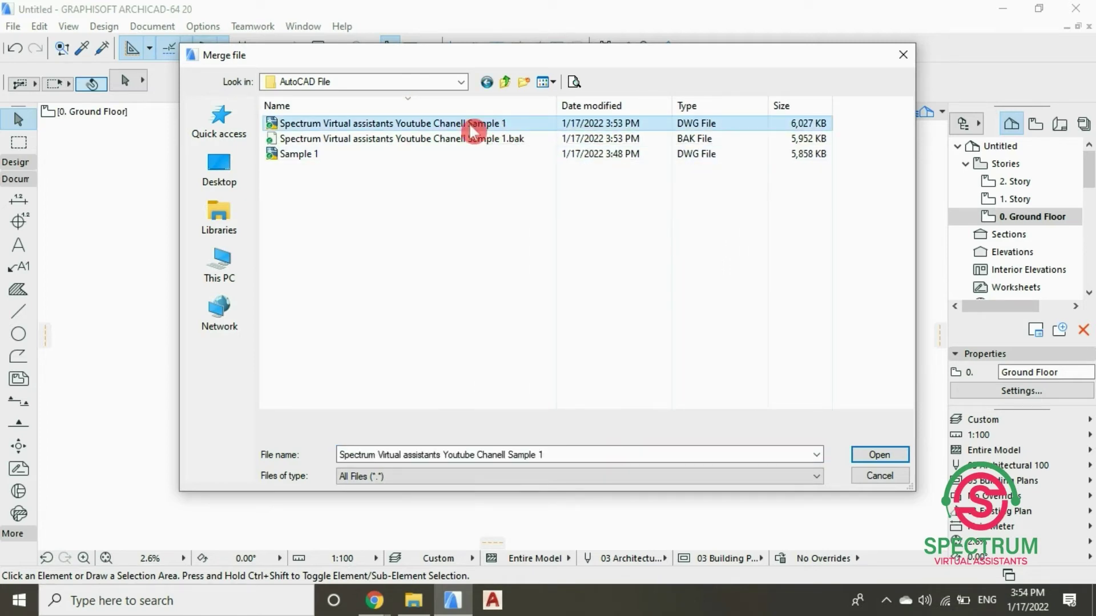
pyautogui.click(882, 456)
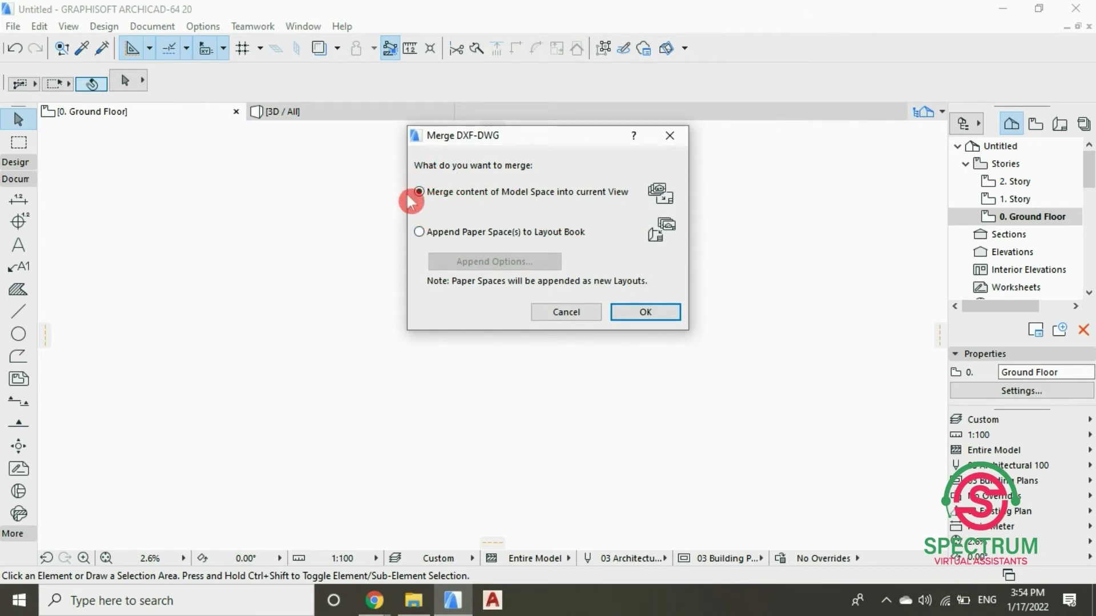
# - Merge Model Space at scale 1.00 onto 0. Ground Floor with translator 02 For editable import
pyautogui.click(646, 313)
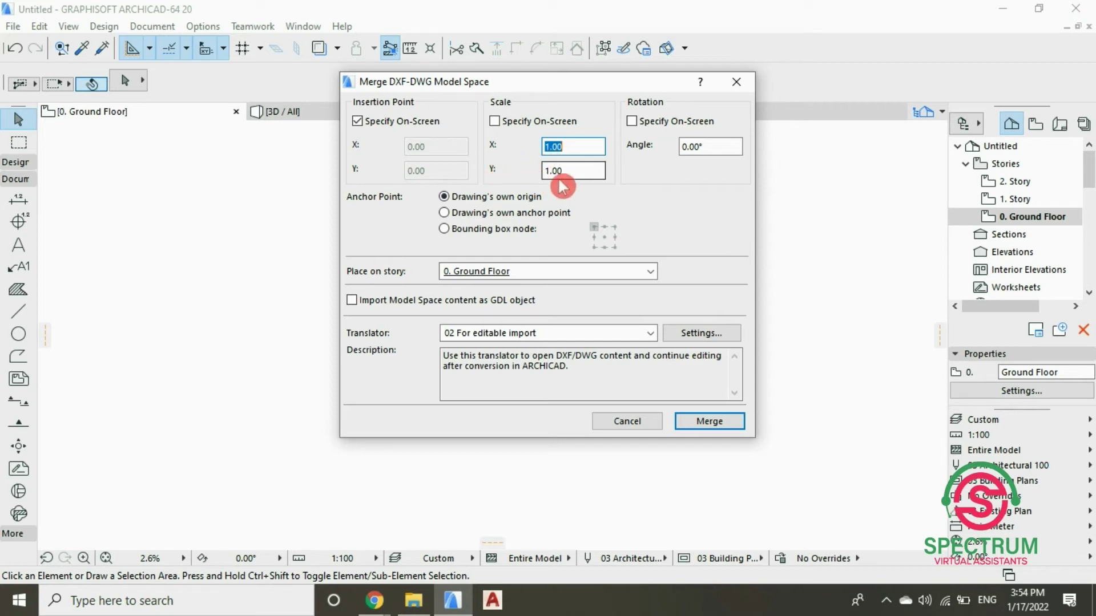
pyautogui.click(622, 183)
pyautogui.click(703, 147)
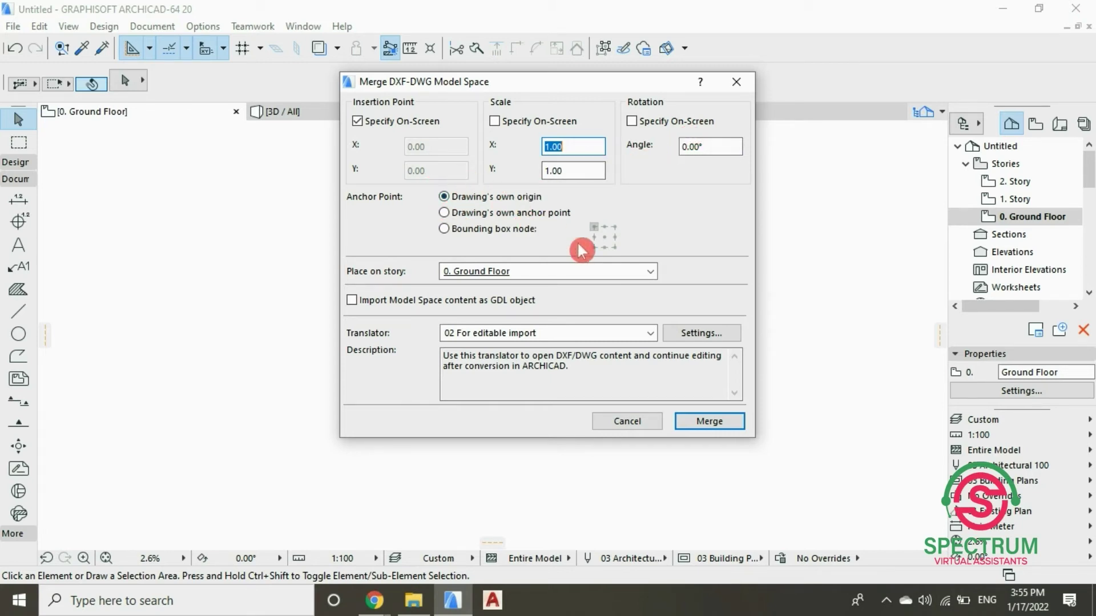
pyautogui.click(650, 270)
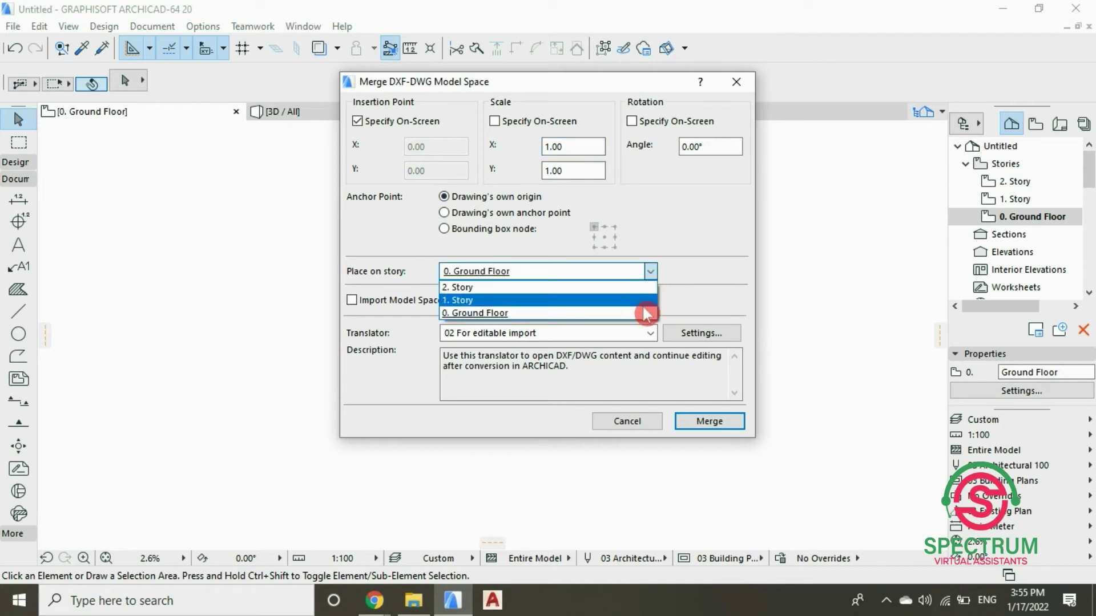
pyautogui.click(622, 315)
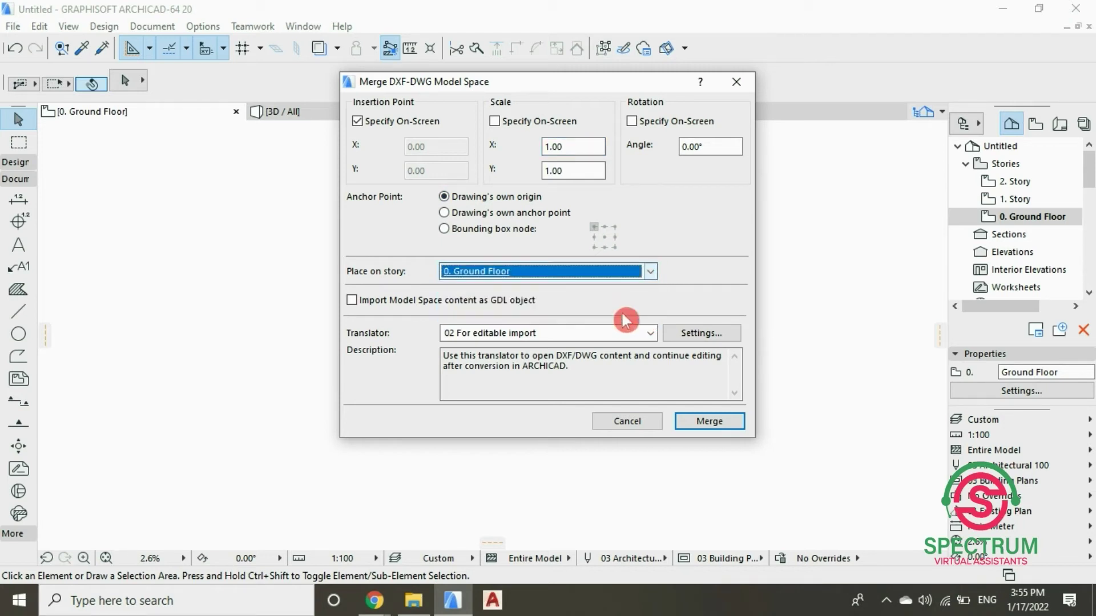
pyautogui.click(649, 333)
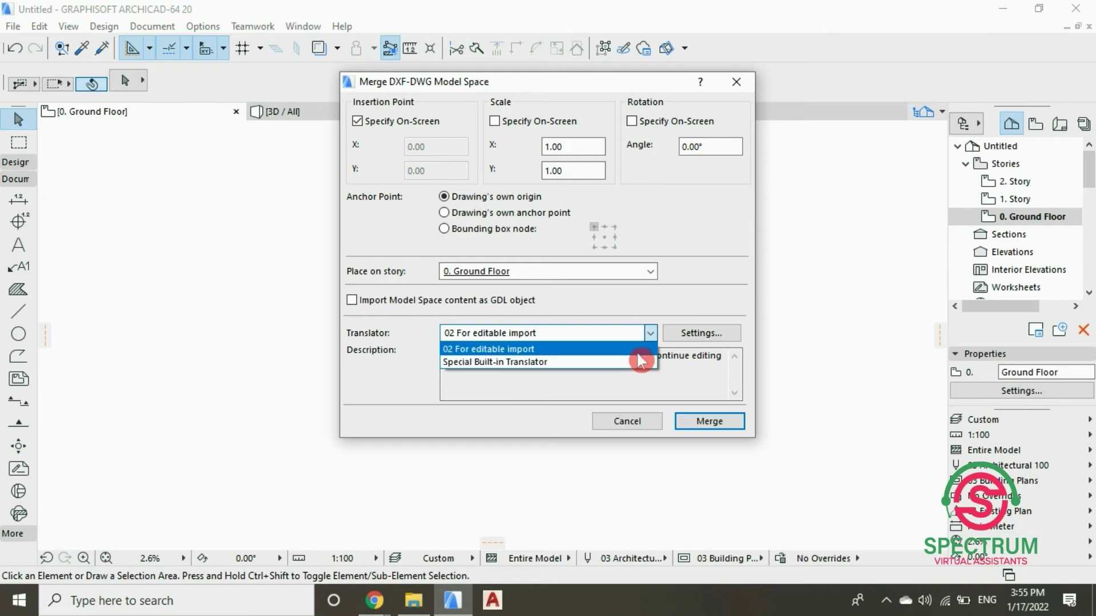
pyautogui.click(603, 348)
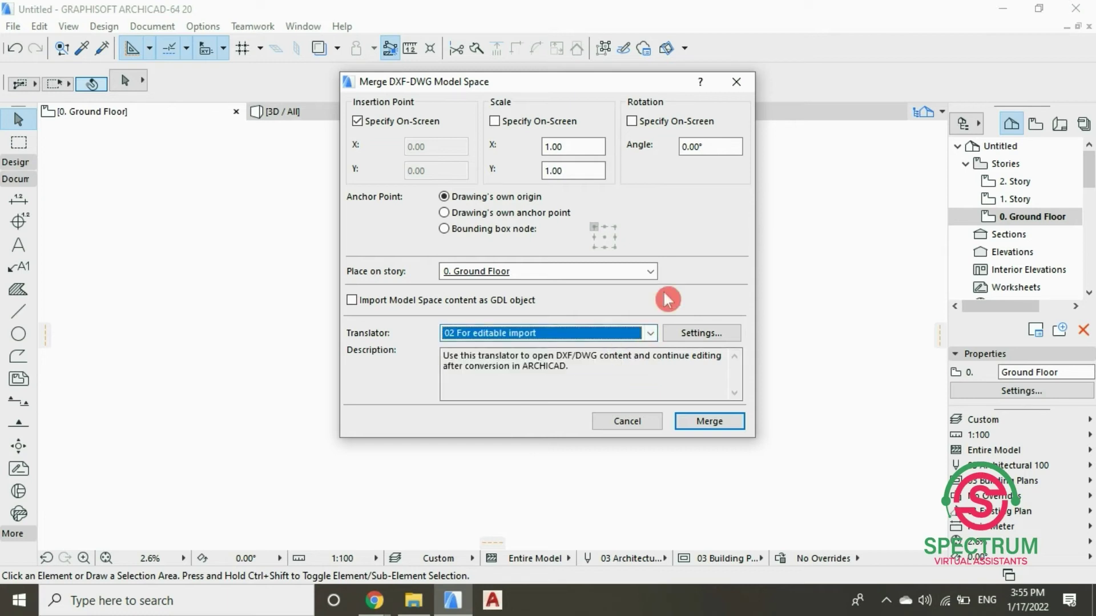
pyautogui.click(707, 421)
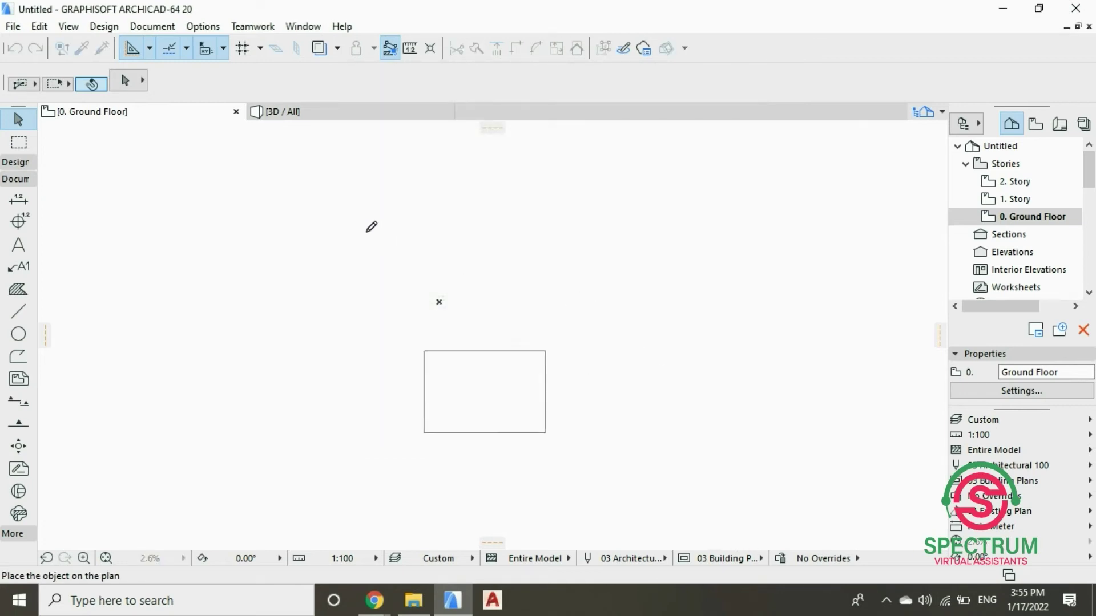
# - Place the merged drawing on the plan and import all its checked layers through Structural - Grid
pyautogui.click(370, 221)
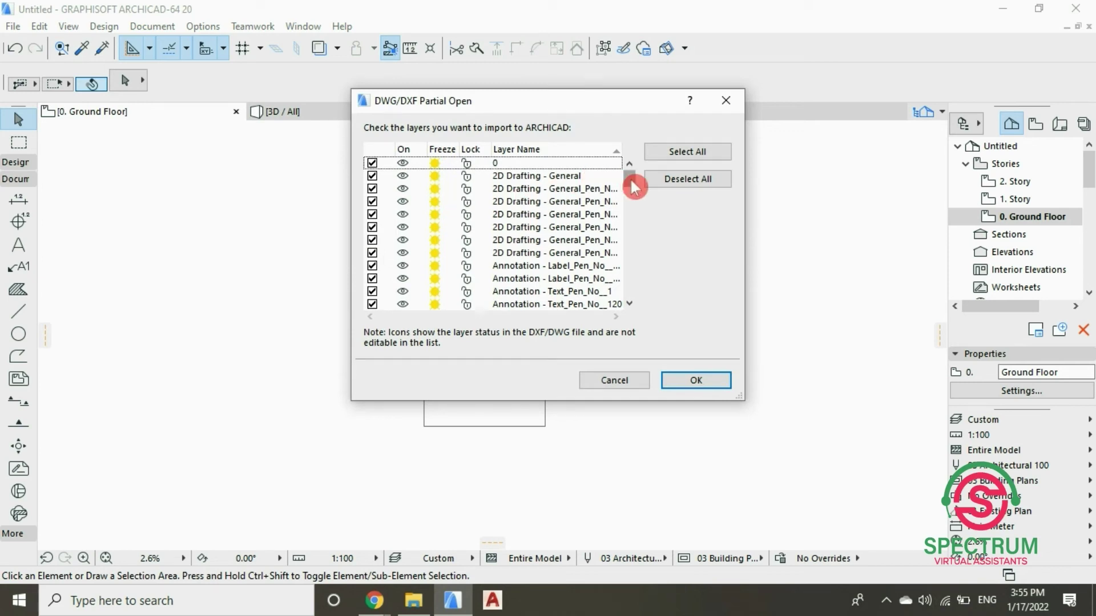
pyautogui.moveTo(632, 182); pyautogui.dragTo(635, 299)
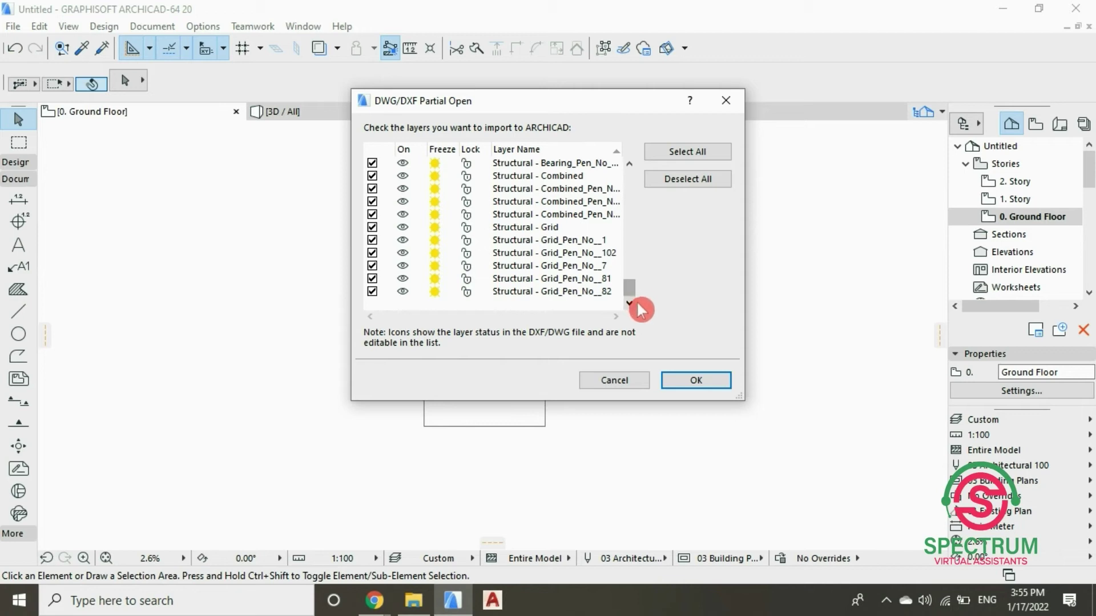
pyautogui.click(698, 379)
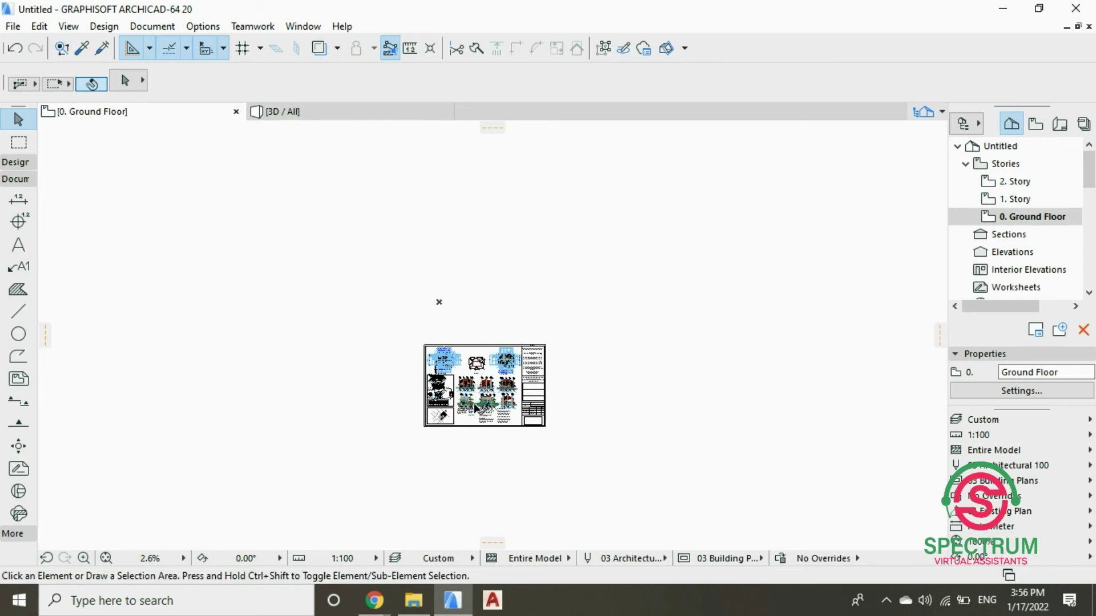
# - Zoom in on the merged house sheet's floor plans, colored elevations, notes and title block
pyautogui.scroll(2, 545, 316)
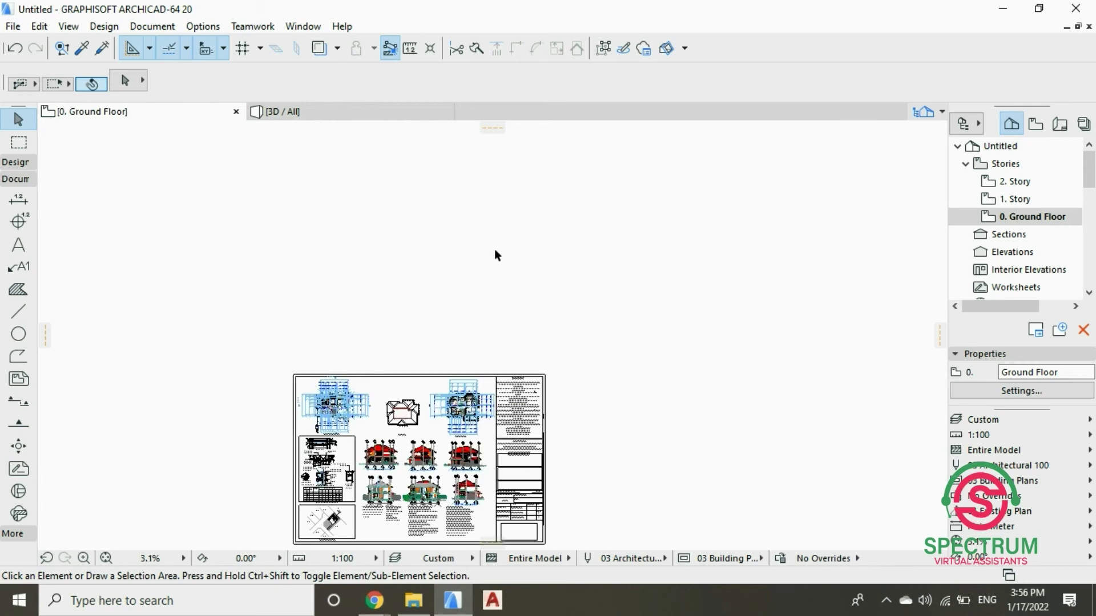
pyautogui.scroll(-2, 494, 255)
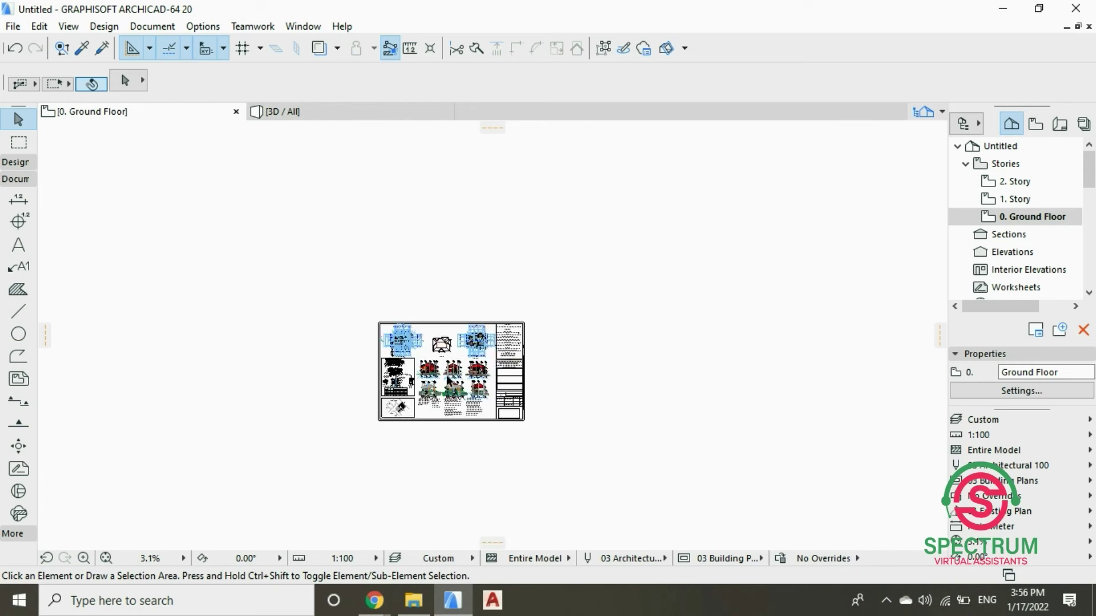
pyautogui.scroll(4, 448, 379)
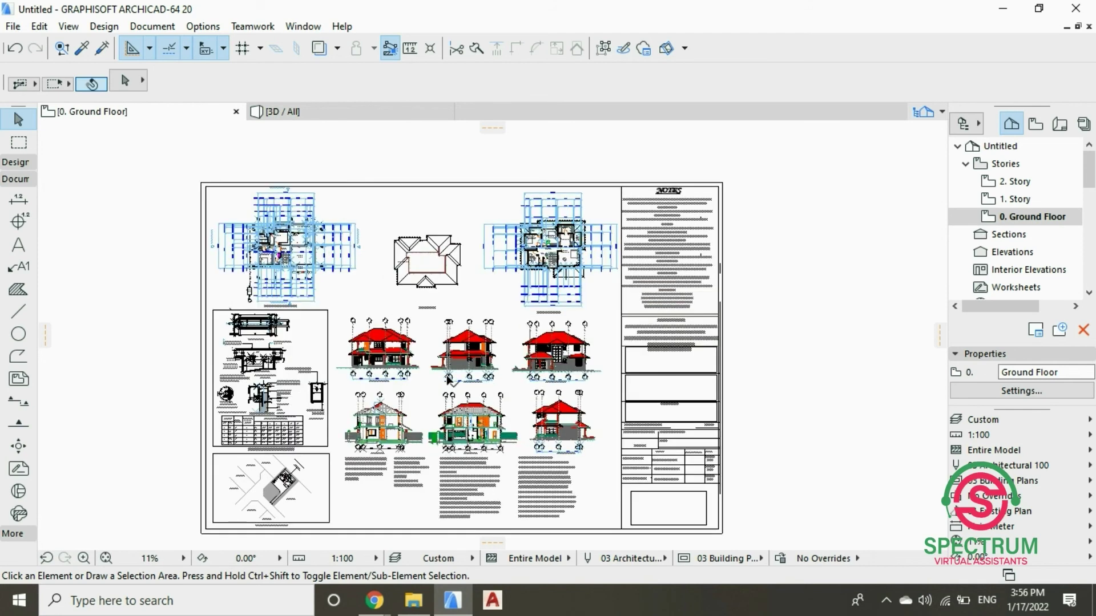
pyautogui.click(450, 383)
pyautogui.scroll(1, 450, 383)
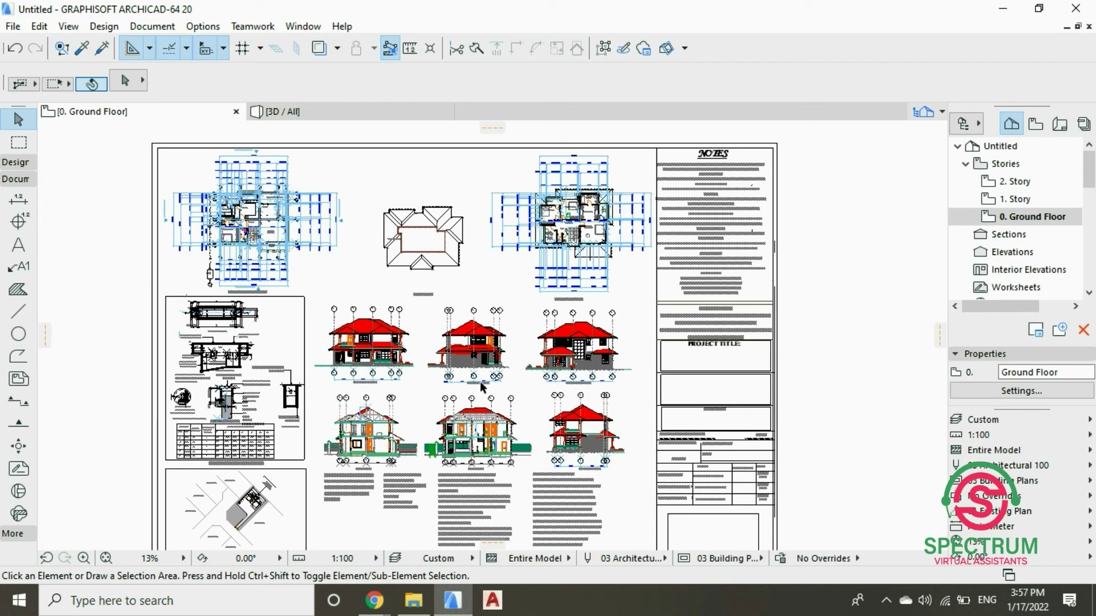
# - Save As an ARCHICAD Solo Project (*.pln), starting the new name 'Spectrum Virtual A'
pyautogui.click(12, 27)
pyautogui.click(40, 151)
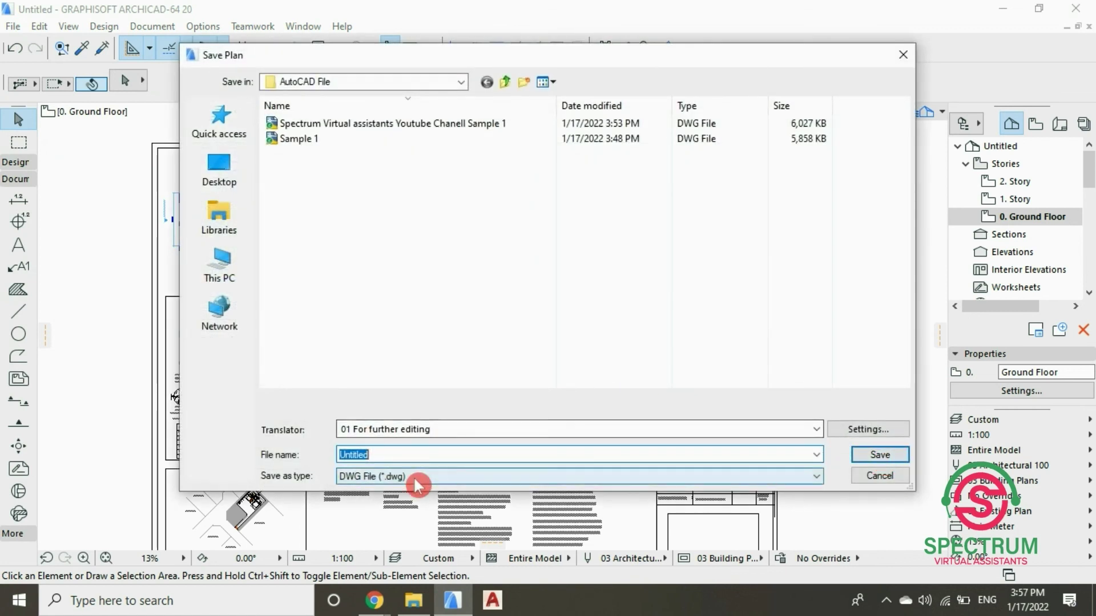
pyautogui.click(416, 484)
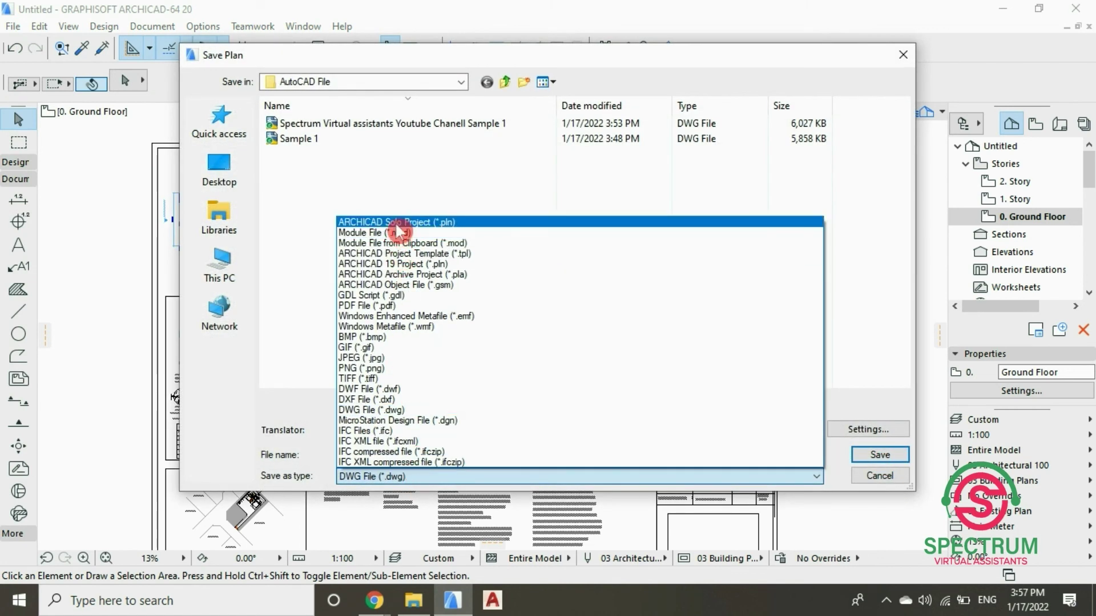
pyautogui.click(397, 222)
pyautogui.doubleClick(384, 454)
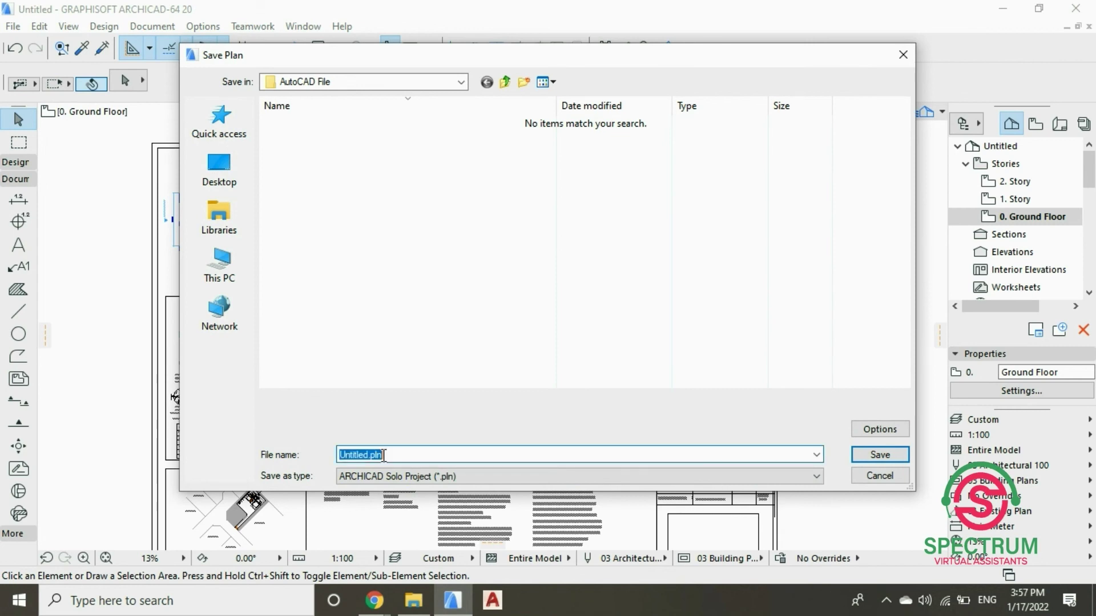
pyautogui.write('Spec')
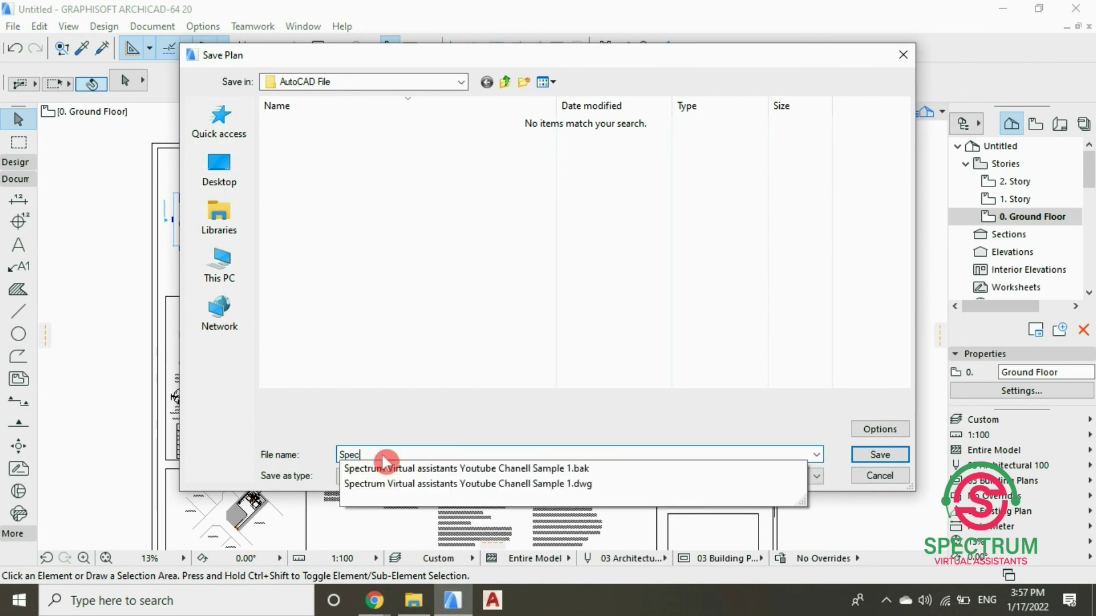
pyautogui.write('trum Virtual')
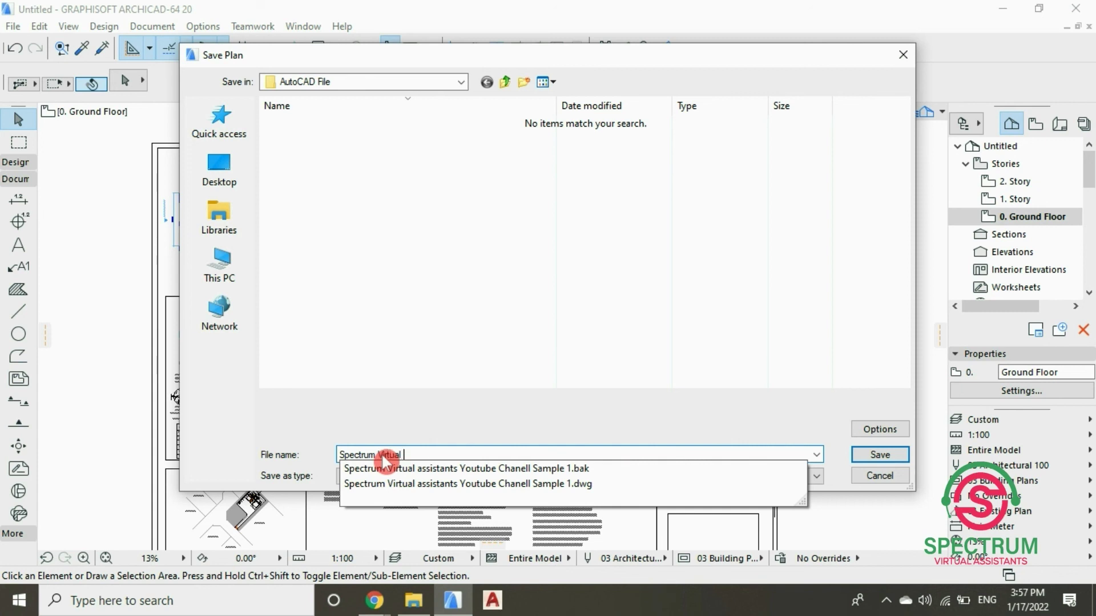